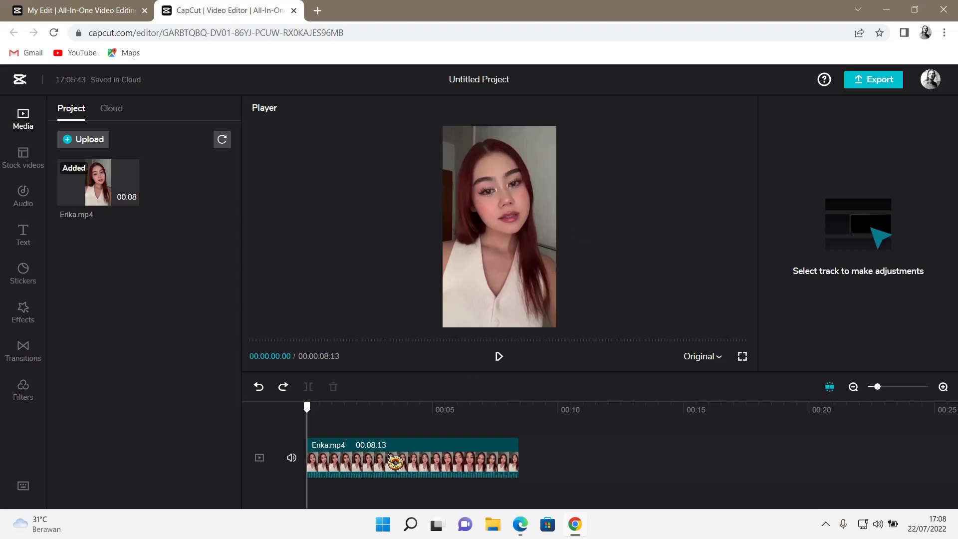
Select the Erika.mp4 clip and drag its Size slider up to 140% and back.
{"action": "left_click", "coordinate": [405, 466]}
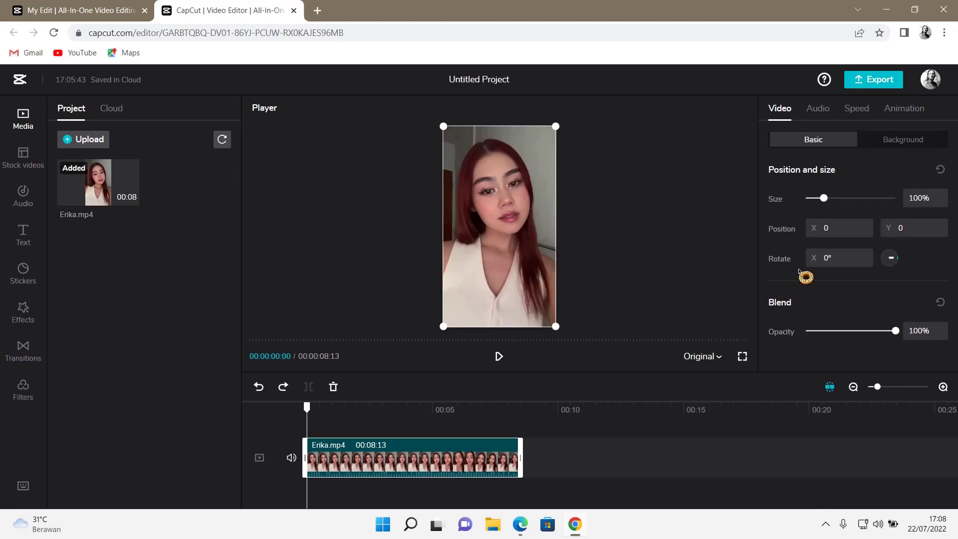
{"action": "left_click_drag", "start_coordinate": [824, 198], "coordinate": [830, 199]}
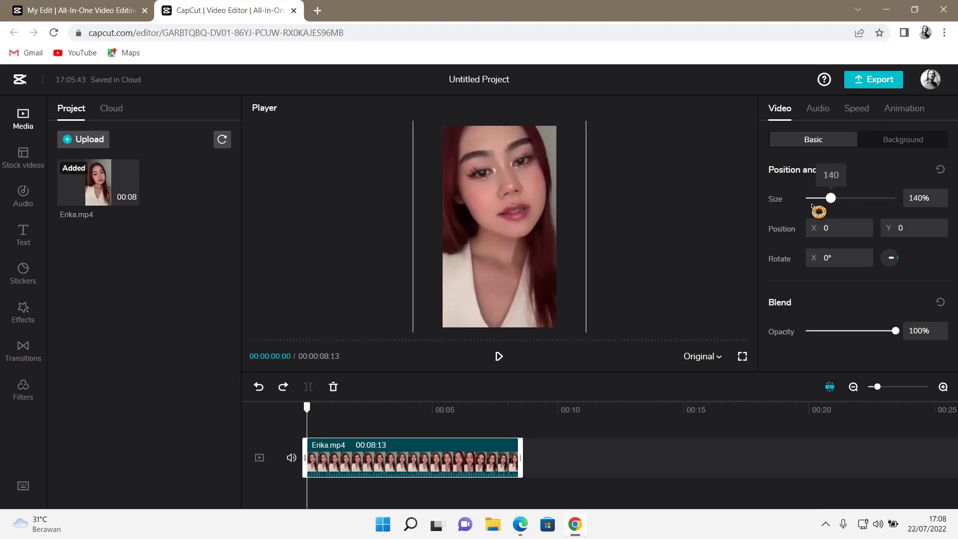
{"action": "left_click_drag", "start_coordinate": [818, 212], "coordinate": [831, 214]}
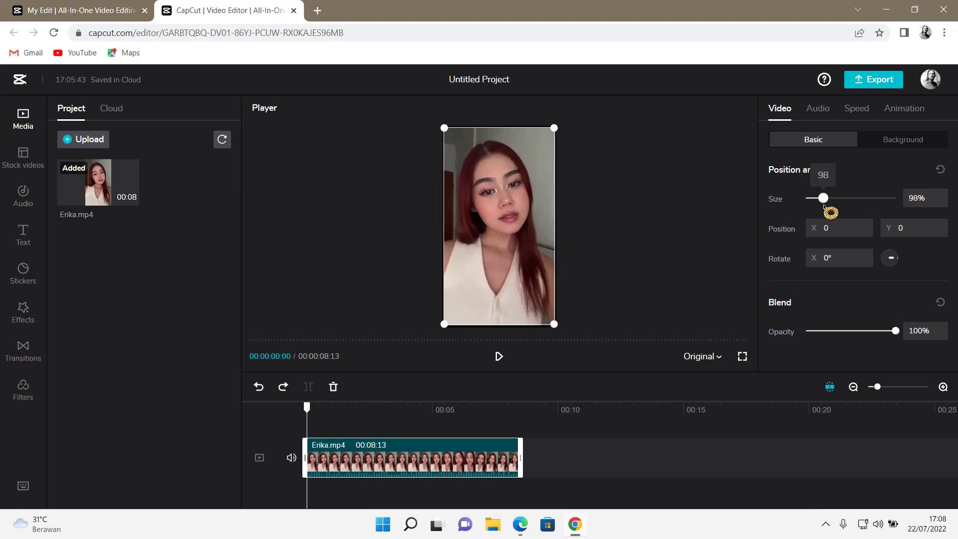
Use the Size spinner arrows to return the clip to 100%.
{"action": "left_click_drag", "start_coordinate": [926, 198], "coordinate": [911, 200]}
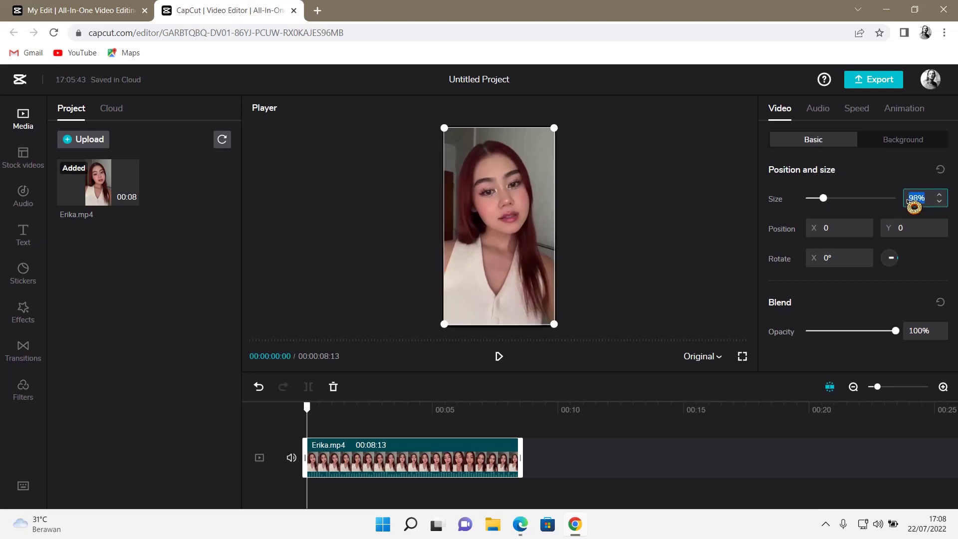
{"action": "left_click", "coordinate": [940, 204]}
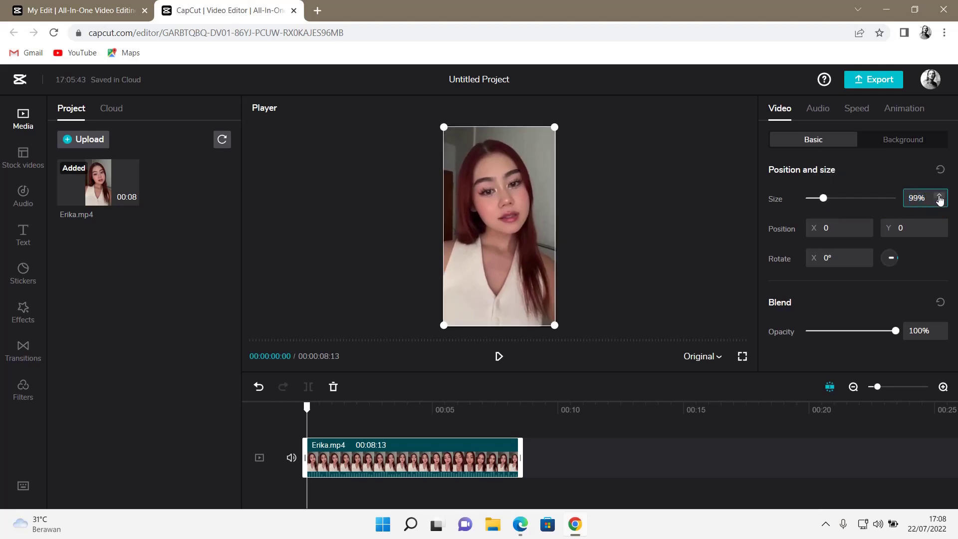
{"action": "left_click", "coordinate": [941, 196]}
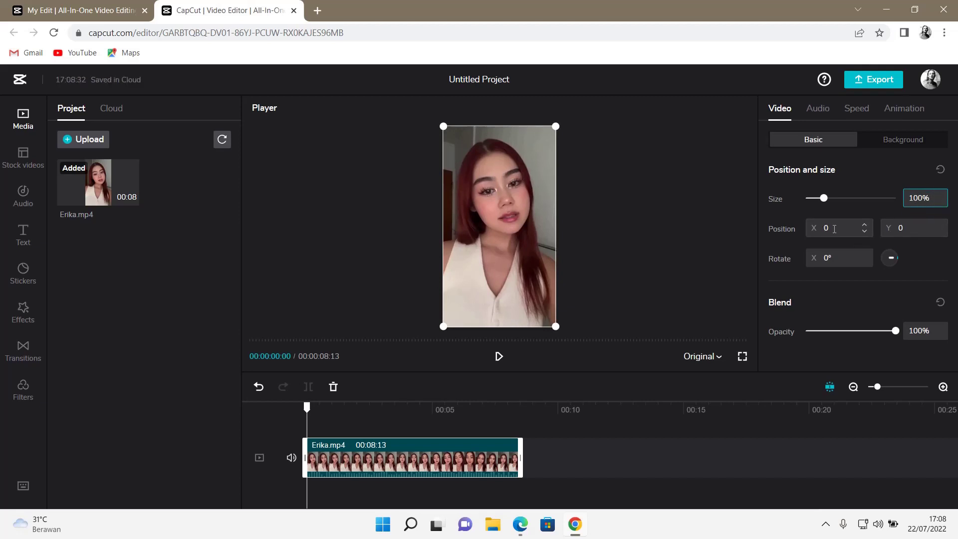
Nudge the clip right with Position X and in the player, then reset X to 0.
{"action": "left_click", "coordinate": [865, 224]}
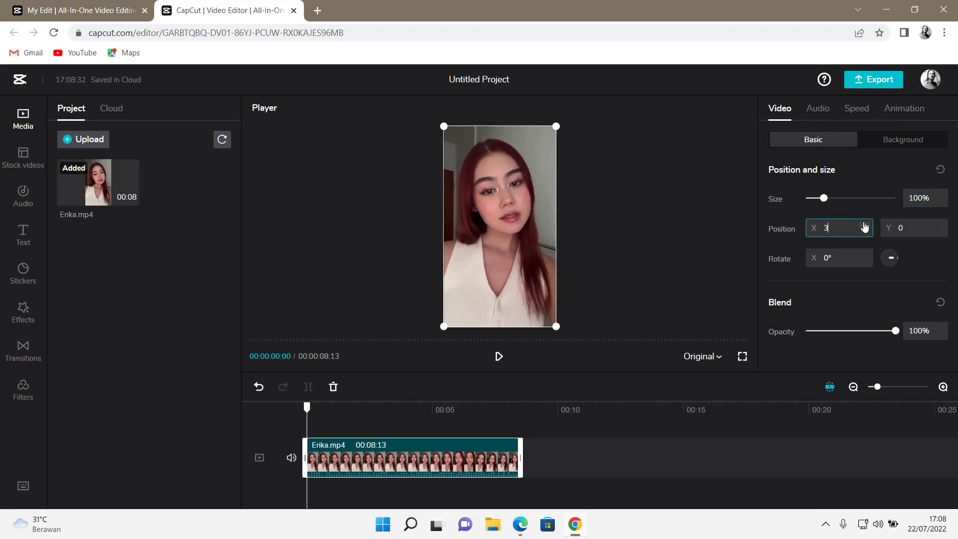
{"action": "left_click", "coordinate": [865, 224]}
{"action": "left_click", "coordinate": [570, 205]}
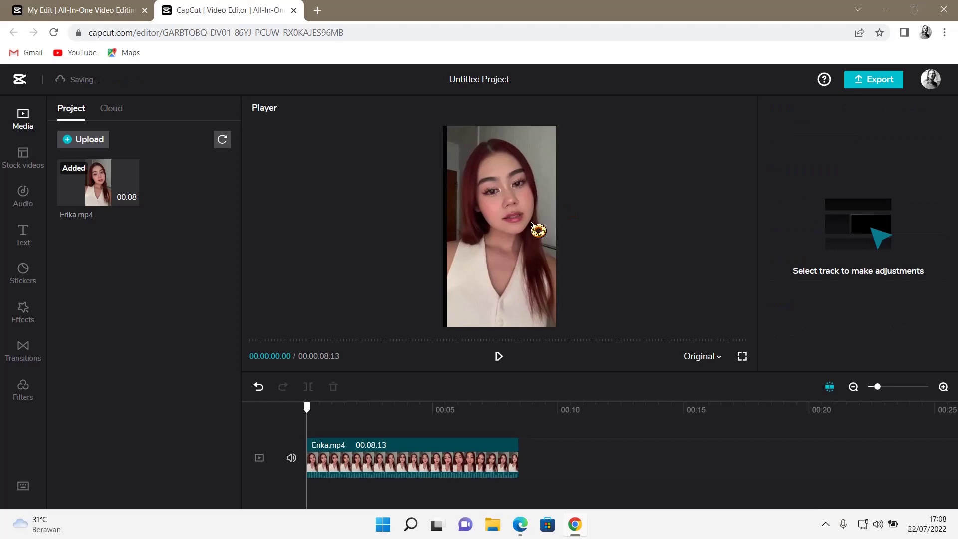
{"action": "left_click", "coordinate": [479, 243]}
{"action": "left_click_drag", "start_coordinate": [473, 237], "coordinate": [478, 241]}
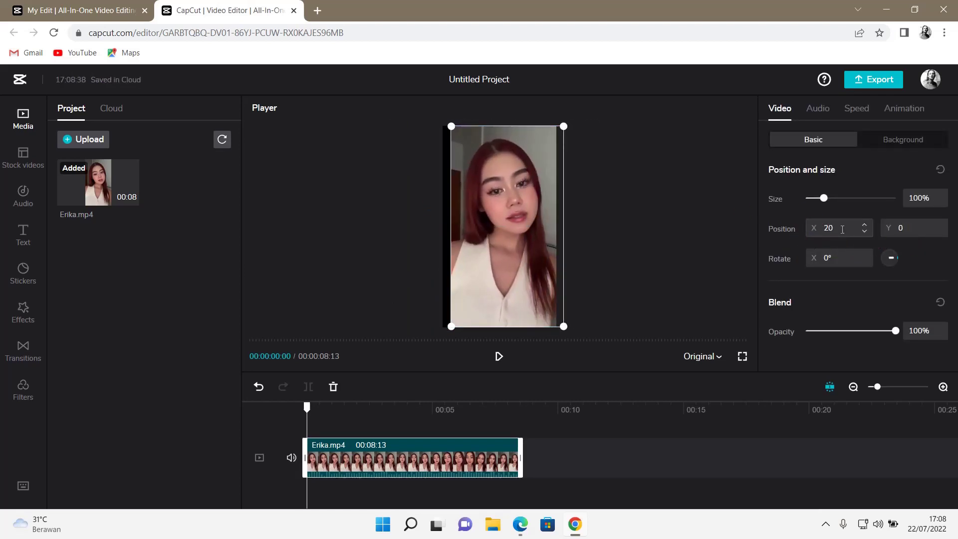
{"action": "type", "text": "0"}
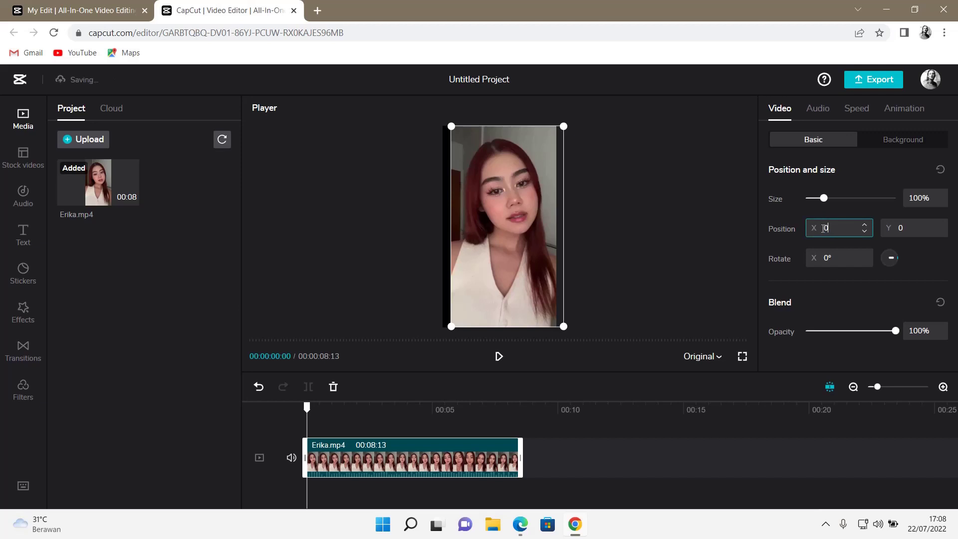
{"action": "key", "text": "Return"}
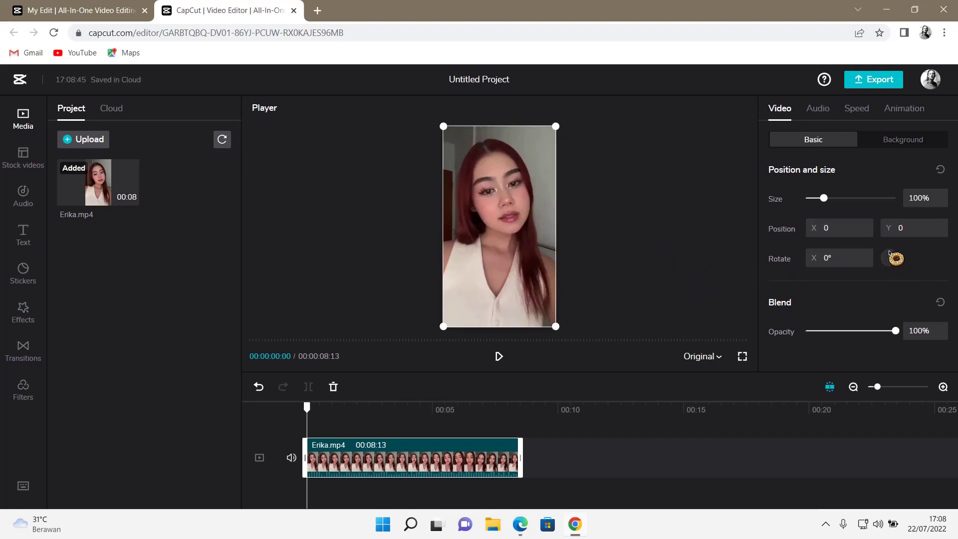
Spin the clip to several tilts with the Rotate dial and a one-degree nudge.
{"action": "left_click_drag", "start_coordinate": [893, 261], "coordinate": [888, 273]}
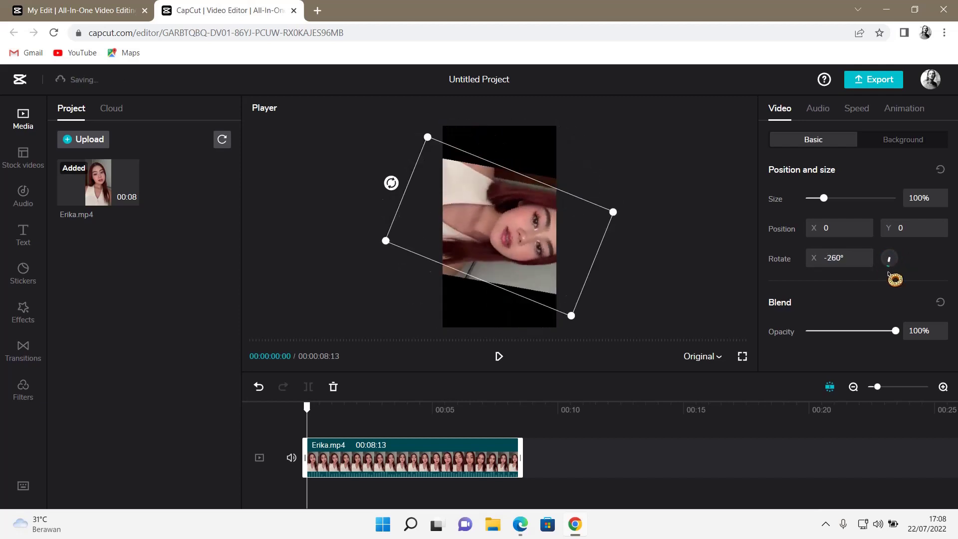
{"action": "mouse_move", "coordinate": [889, 272]}
{"action": "left_mouse_down"}
{"action": "mouse_move", "coordinate": [904, 263]}
{"action": "mouse_move", "coordinate": [885, 264]}
{"action": "left_mouse_up"}
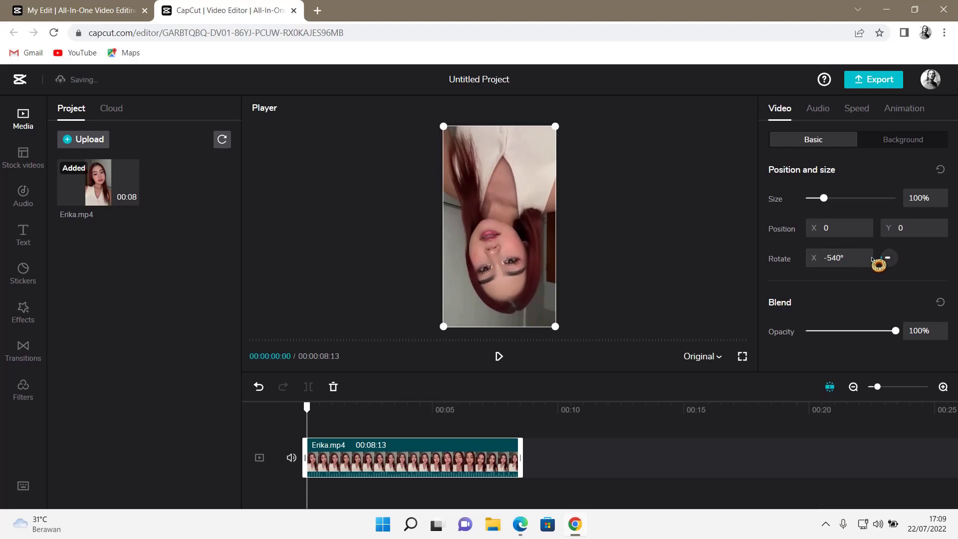
{"action": "left_click", "coordinate": [866, 255]}
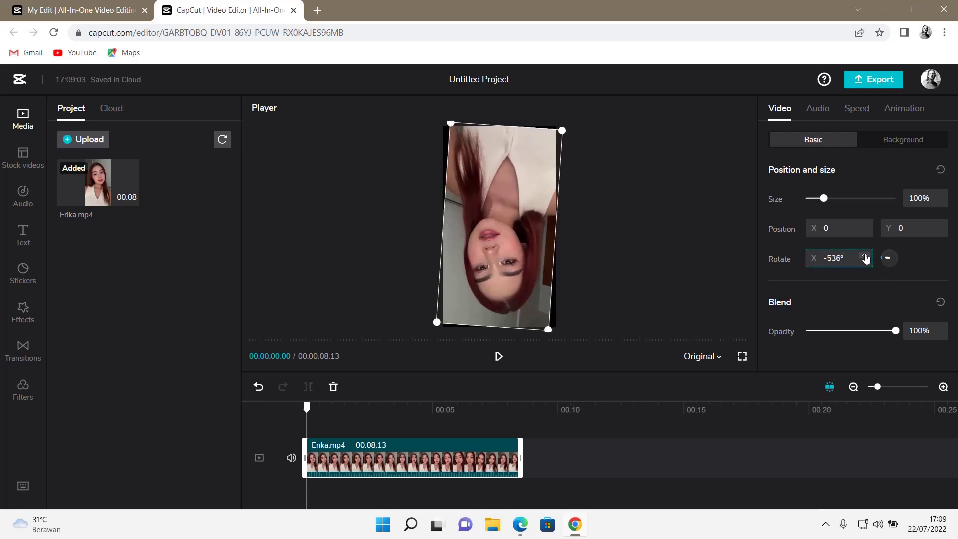
{"action": "left_click_drag", "start_coordinate": [895, 260], "coordinate": [895, 272]}
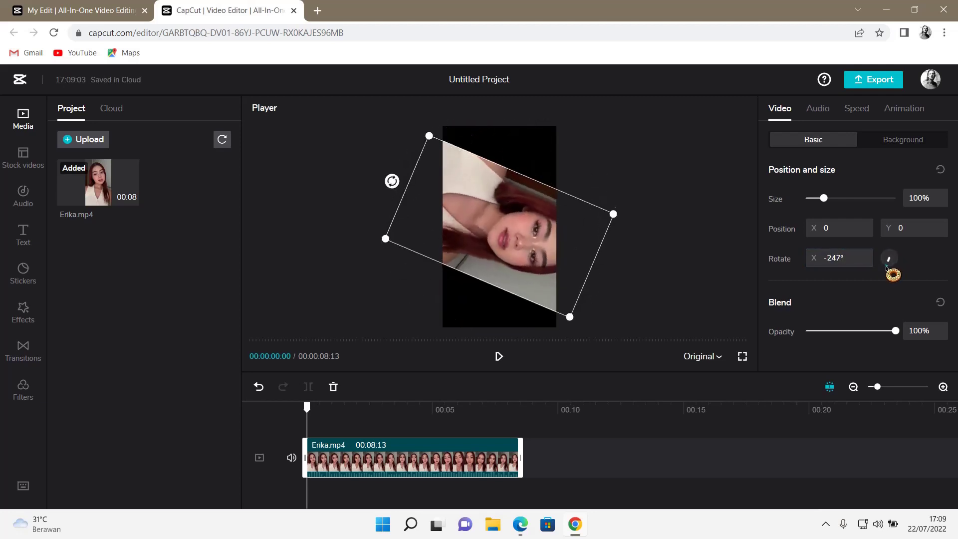
Enter 90 in the Rotate field to lay the clip sideways.
{"action": "left_click", "coordinate": [837, 259]}
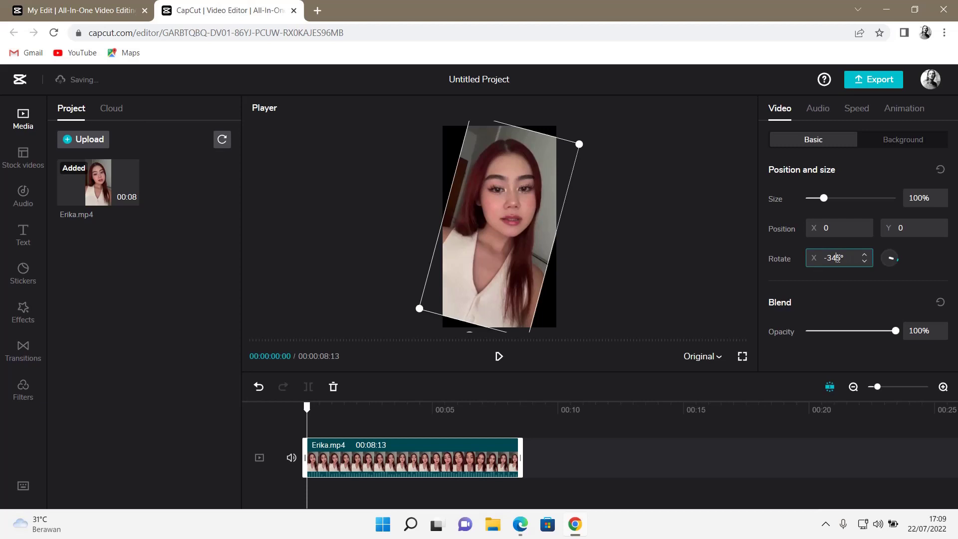
{"action": "key", "text": "ctrl+a"}
{"action": "type", "text": "90"}
{"action": "key", "text": "Return"}
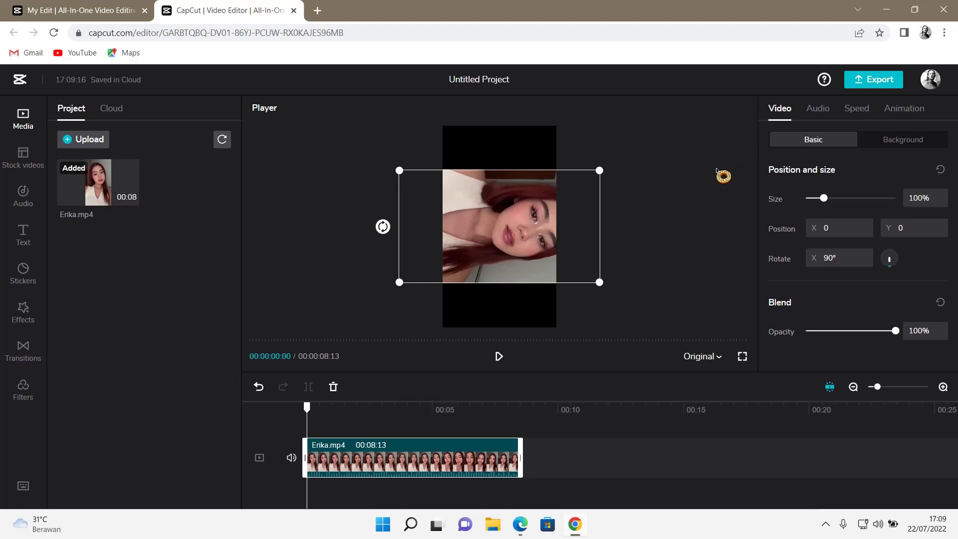
Undo the last rotation, set Rotate to 0° and deselect the clip.
{"action": "key", "text": "ctrl+z"}
{"action": "key", "text": "ctrl+z"}
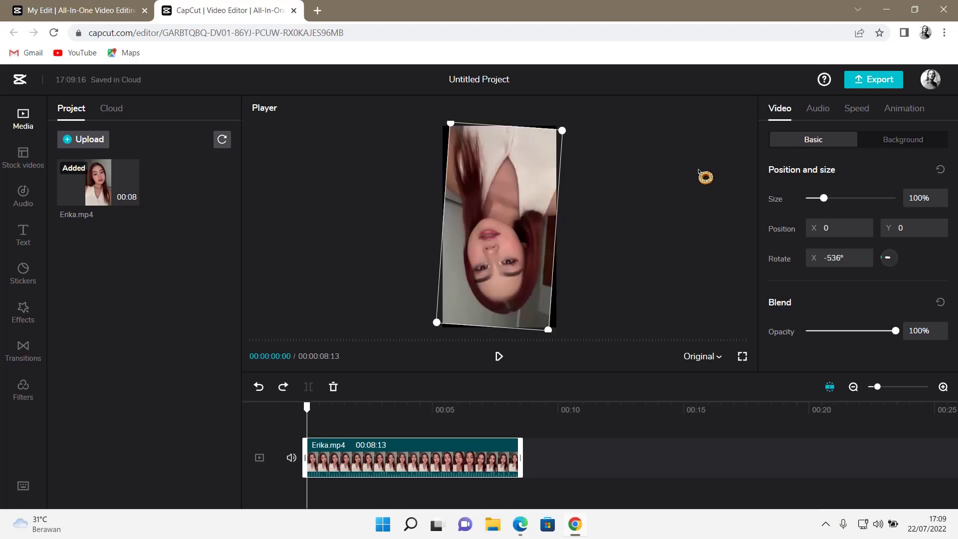
{"action": "left_click", "coordinate": [839, 257]}
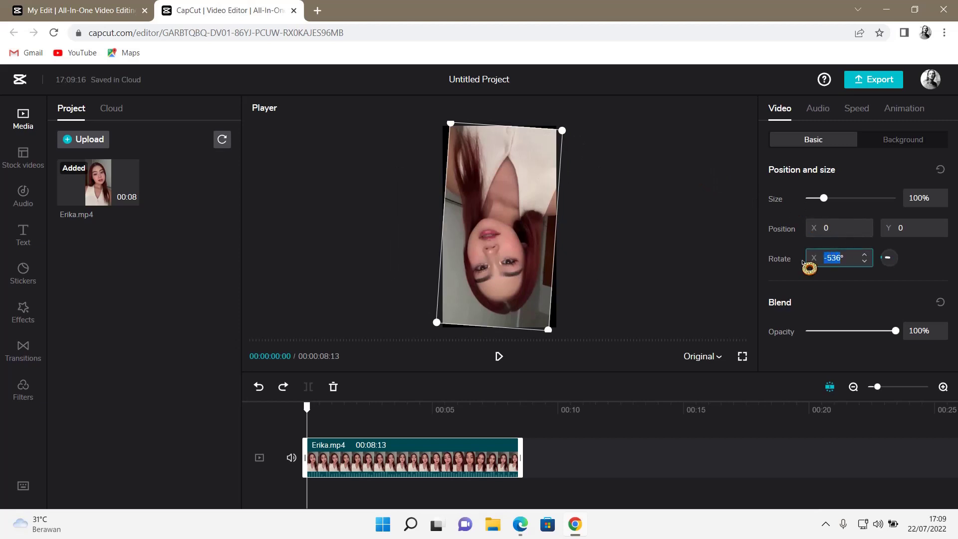
{"action": "type", "text": "0"}
{"action": "key", "text": "Return"}
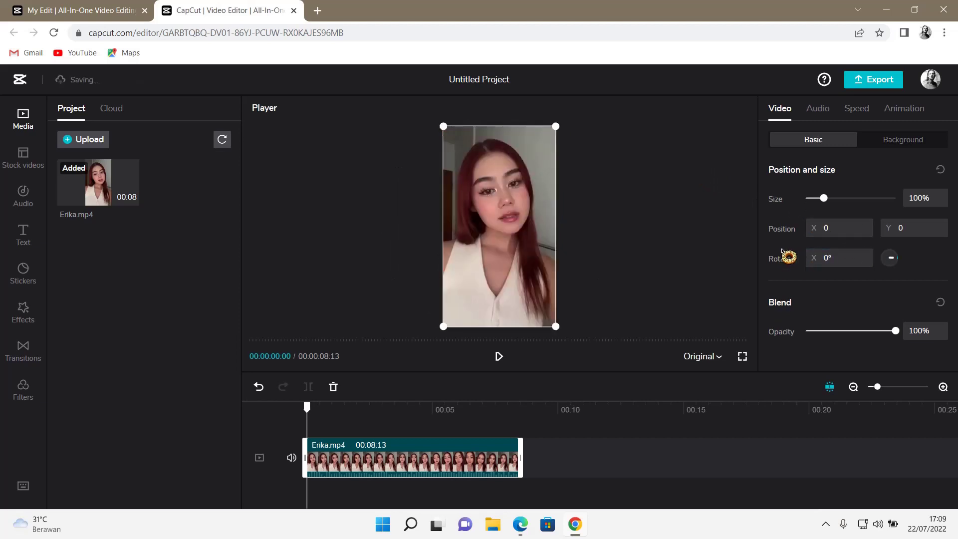
{"action": "left_click", "coordinate": [703, 239]}
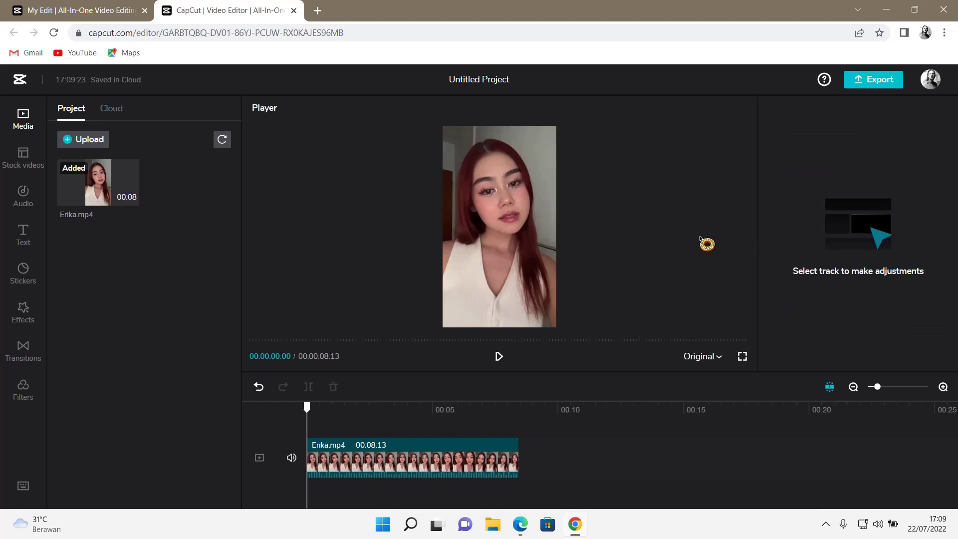